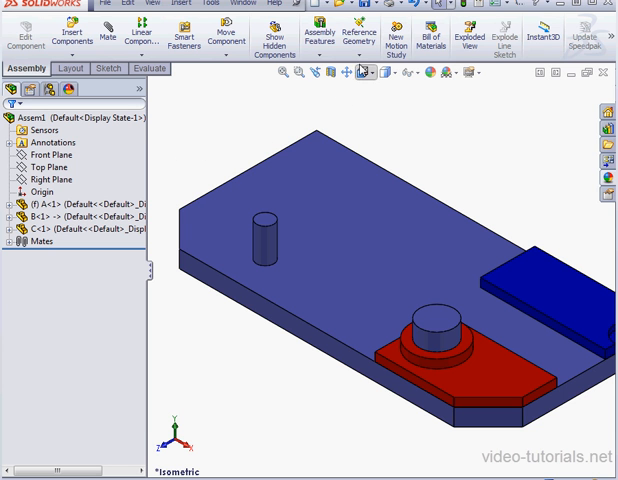
# Create mid plane PLANE1 between plate A's near and far end faces, picking the far face via Select Other.
pyautogui.click(362, 55)
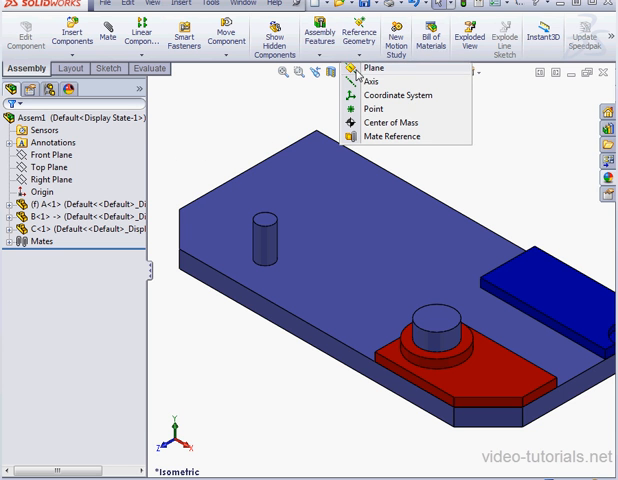
pyautogui.click(373, 68)
pyautogui.click(558, 405)
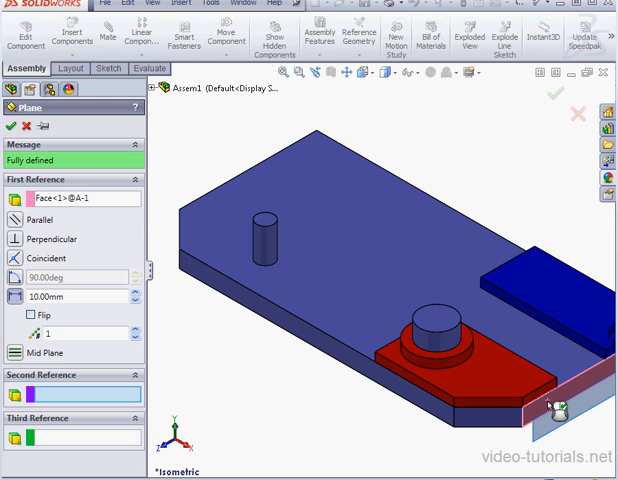
pyautogui.rightClick(246, 181)
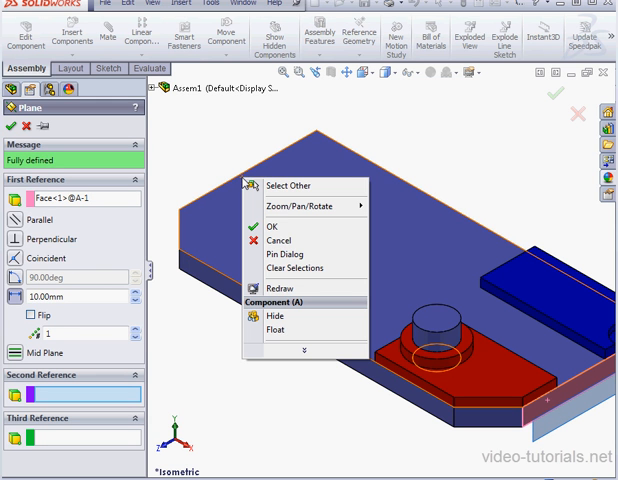
pyautogui.click(282, 186)
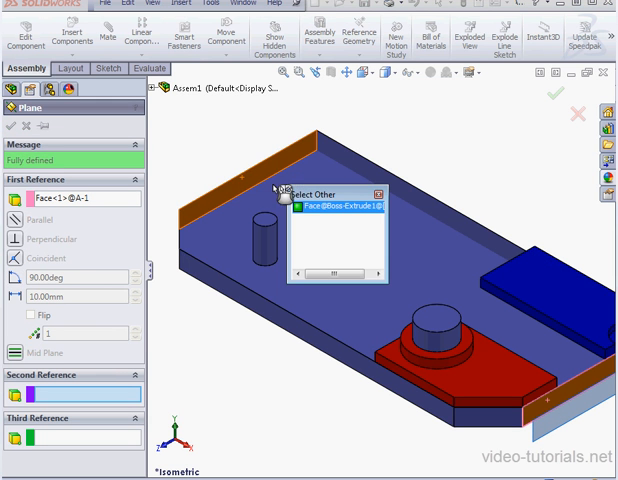
pyautogui.click(320, 206)
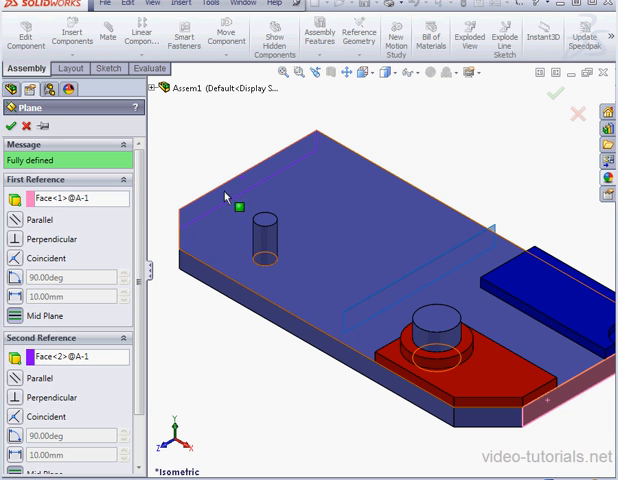
pyautogui.press('Return')
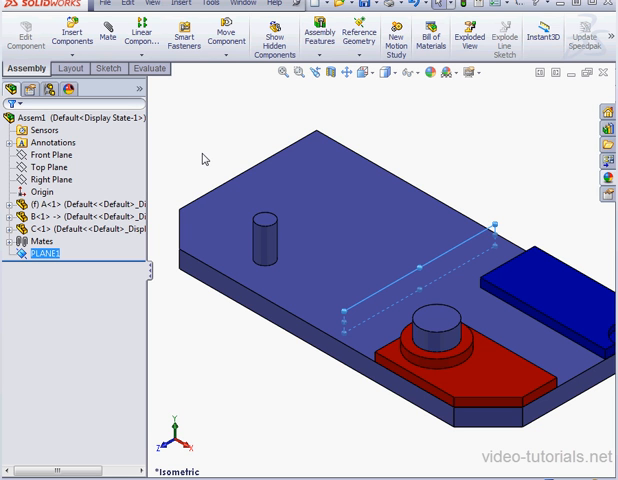
# Begin Mirror Components about PLANE1 and add bracket B-1 and block C-1 as components to mirror.
pyautogui.click(143, 55)
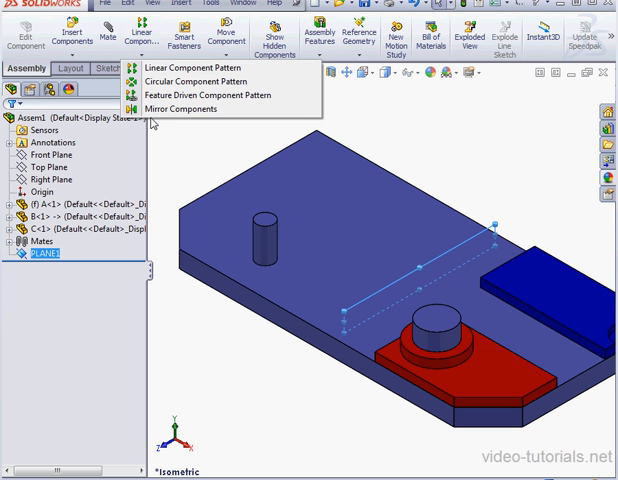
pyautogui.click(180, 108)
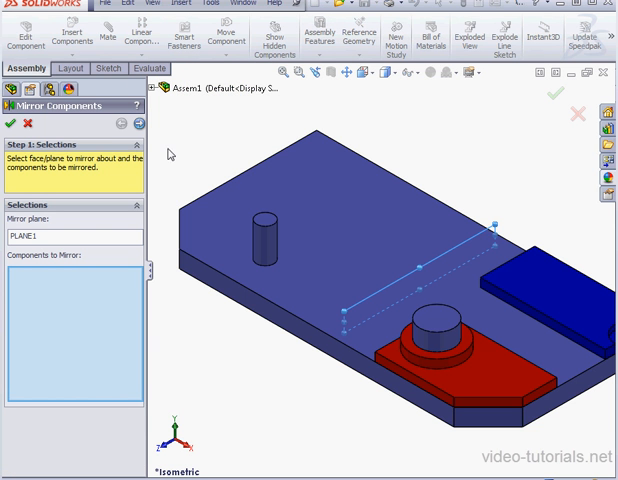
pyautogui.click(488, 392)
pyautogui.click(563, 318)
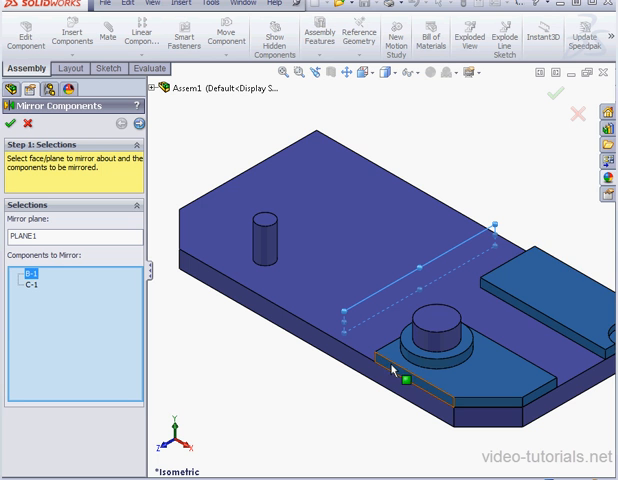
# Advance to the orientation step and cycle block C-1 through its orientations, ending back at the first.
pyautogui.click(140, 124)
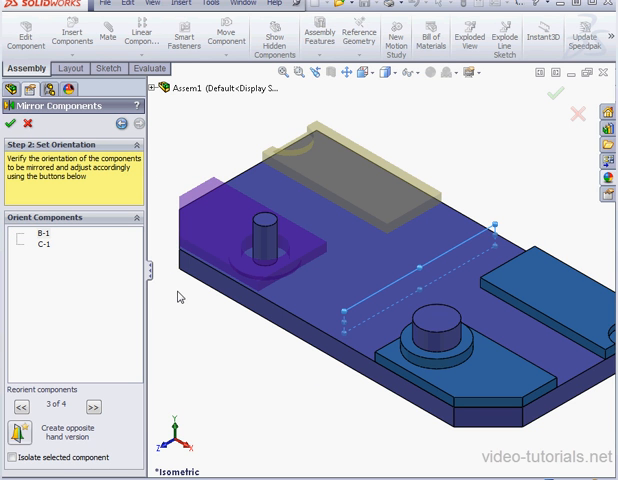
pyautogui.click(44, 245)
pyautogui.click(43, 233)
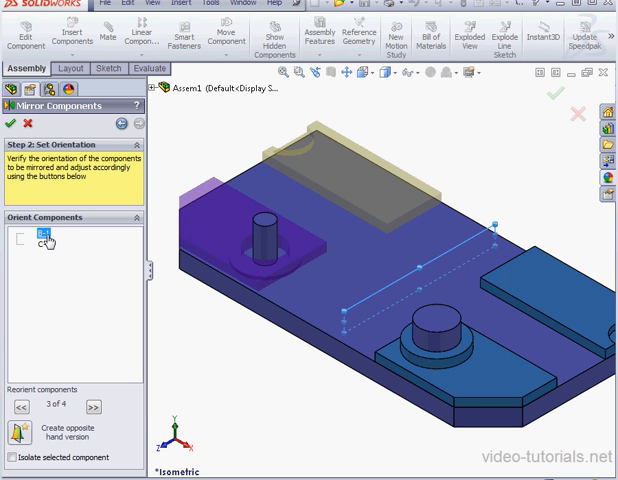
pyautogui.click(47, 246)
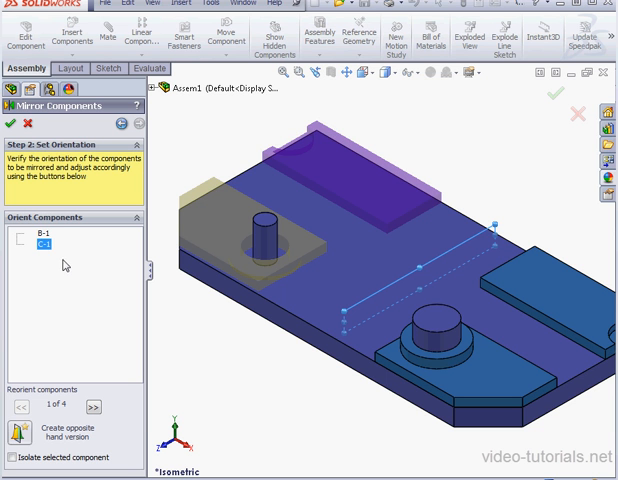
pyautogui.click(93, 406)
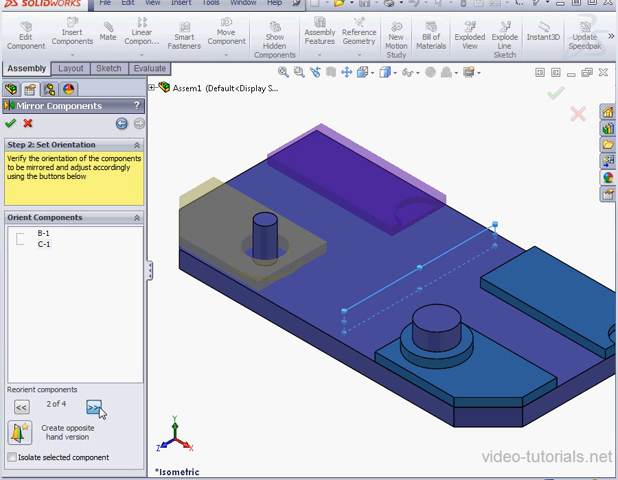
pyautogui.click(93, 406)
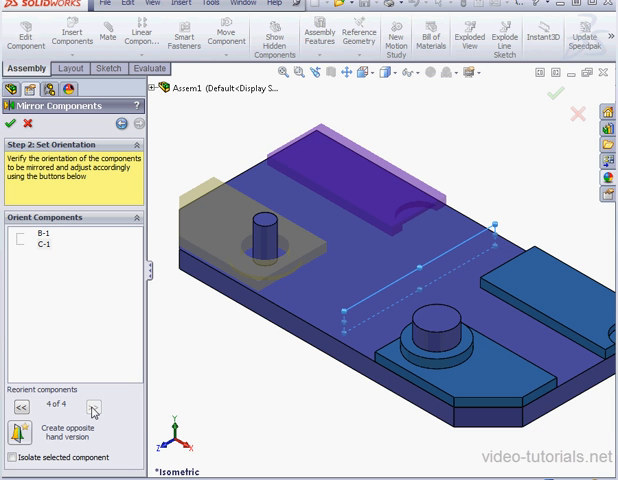
pyautogui.click(22, 406)
pyautogui.click(22, 407)
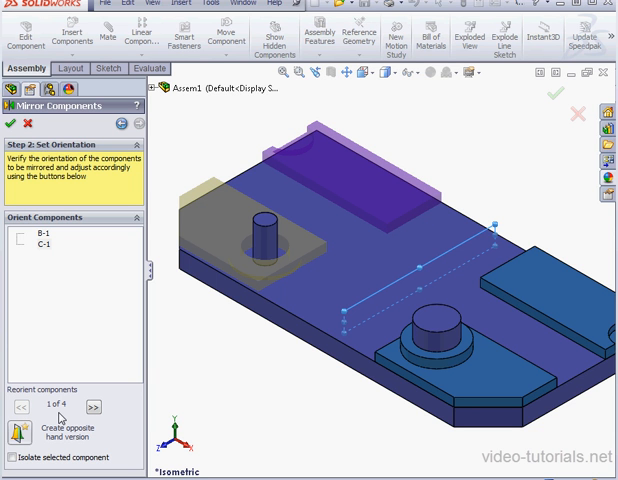
# Cycle bracket B-1's orientations back to the first and set it to an opposite-hand version.
pyautogui.click(44, 233)
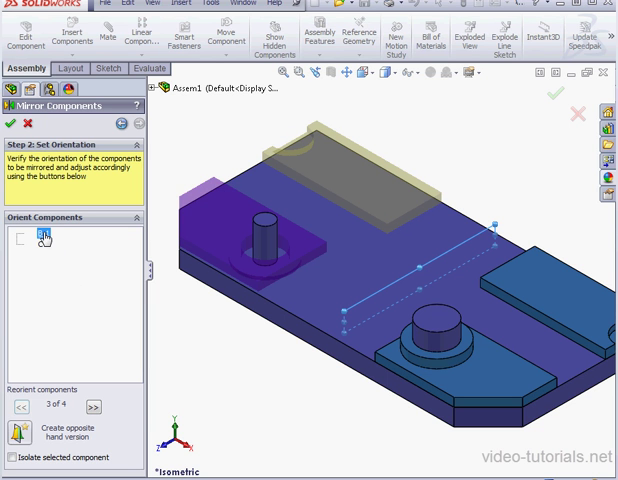
pyautogui.click(93, 407)
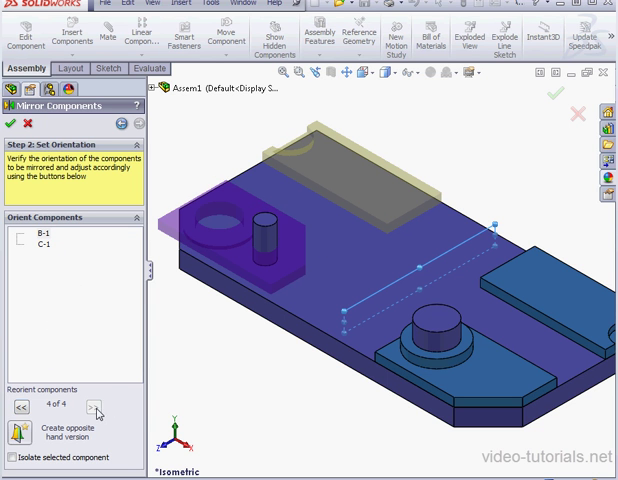
pyautogui.click(22, 407)
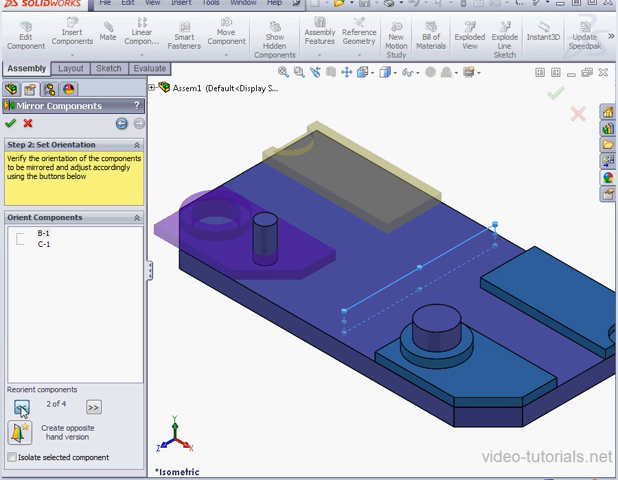
pyautogui.click(22, 407)
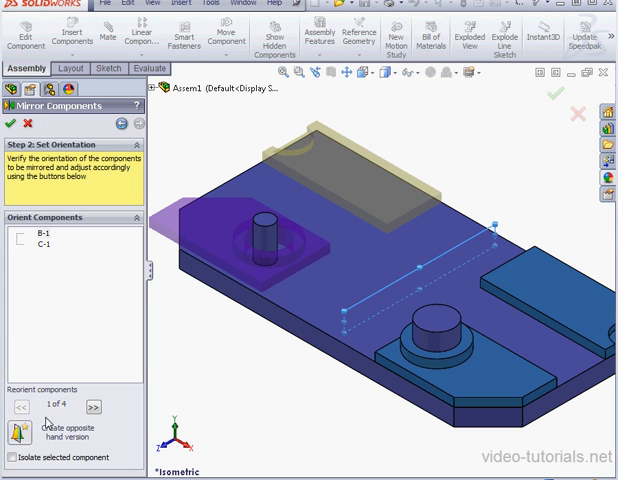
pyautogui.click(22, 433)
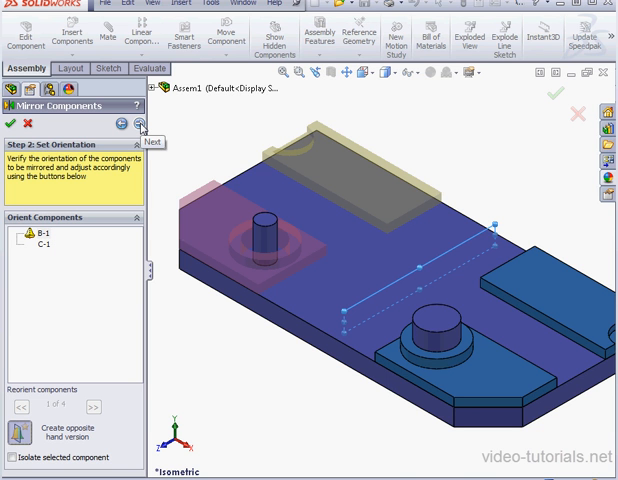
# Set the opposite-hand B-1 to save as a new file with prefix 'Mirror', then proceed to the import-features step.
pyautogui.click(140, 124)
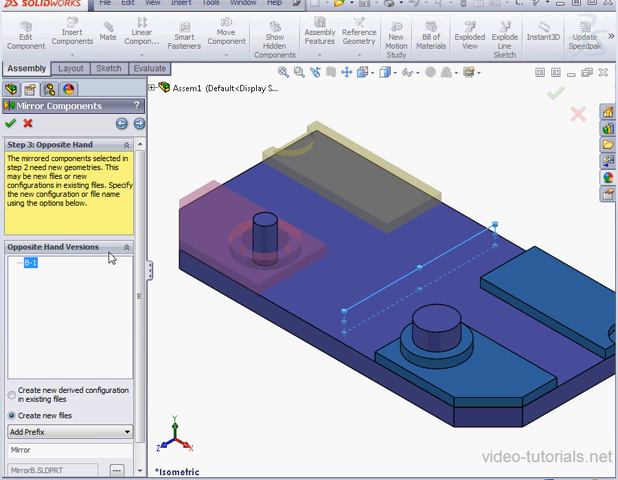
pyautogui.scroll(-1, 100, 310)
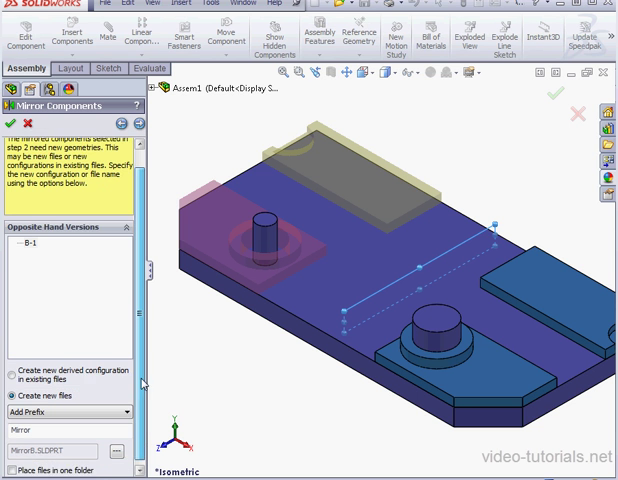
pyautogui.click(11, 367)
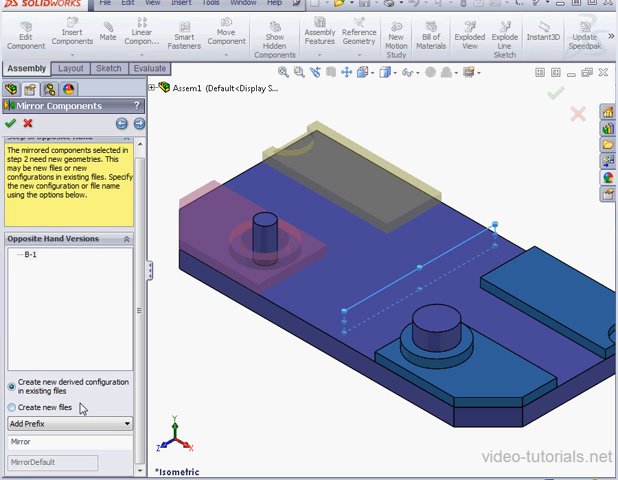
pyautogui.click(12, 408)
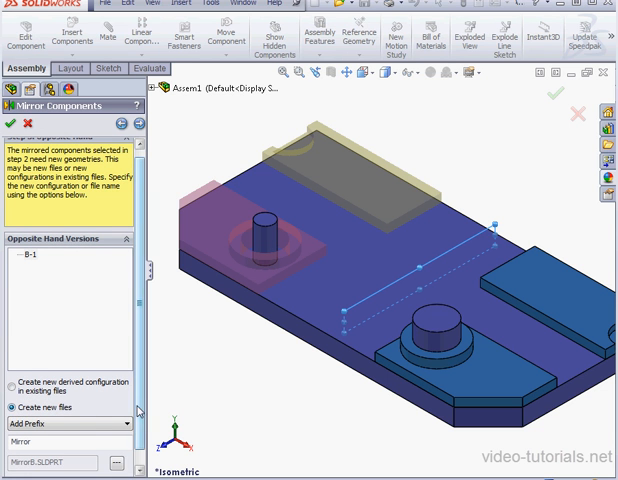
pyautogui.scroll(-2, 100, 420)
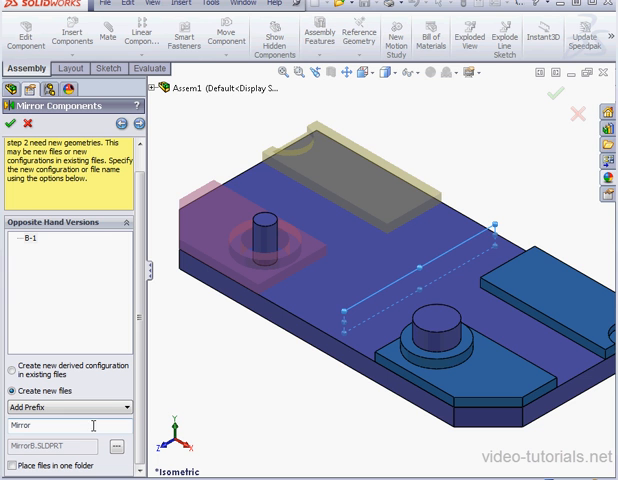
pyautogui.click(126, 408)
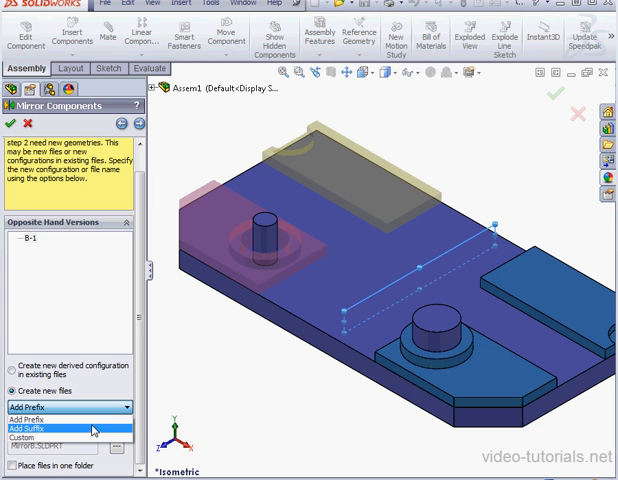
pyautogui.click(90, 420)
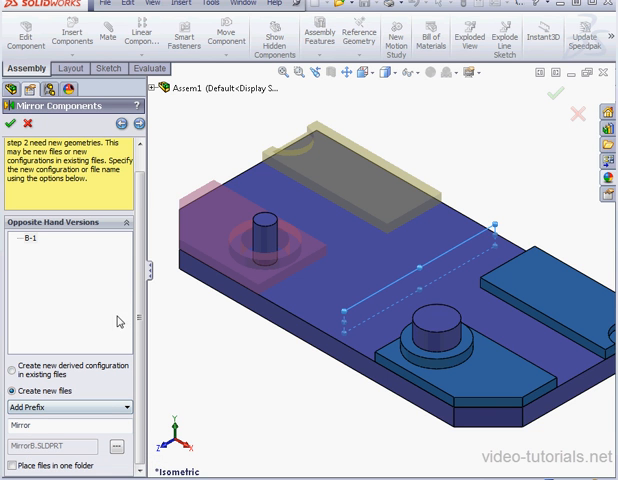
pyautogui.click(139, 124)
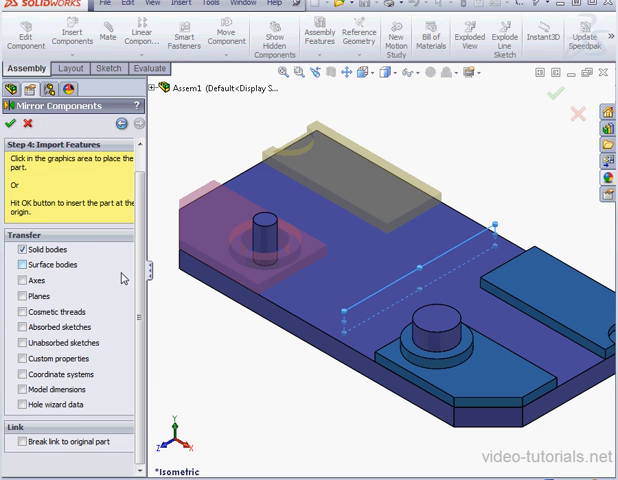
# Enable Break link to original part and confirm the mirror, creating MirrorComponent1.
pyautogui.click(22, 442)
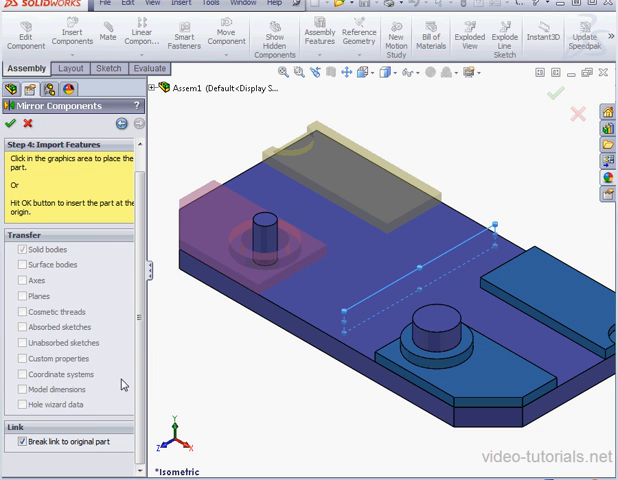
pyautogui.click(10, 123)
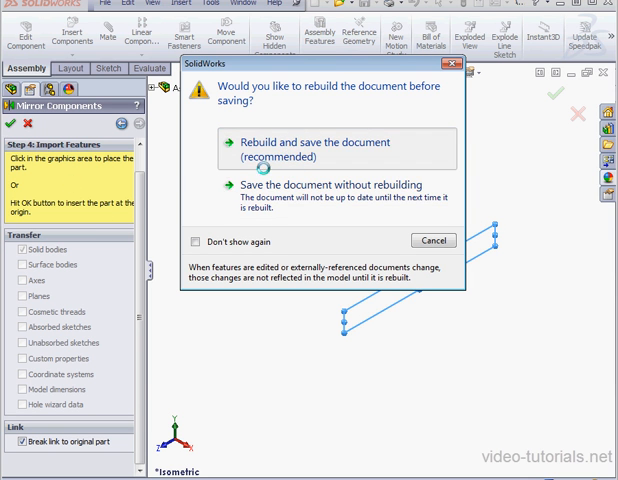
# Rebuild and save the assembly, then inspect and dismiss component C's appearance menu without changes.
pyautogui.click(255, 255)
pyautogui.click(475, 192)
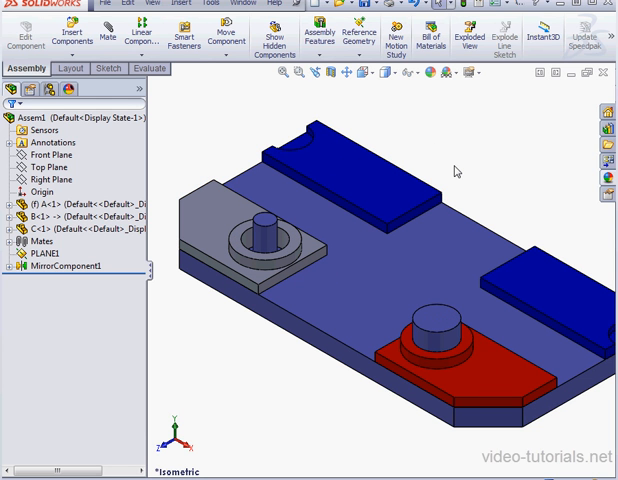
pyautogui.rightClick(494, 285)
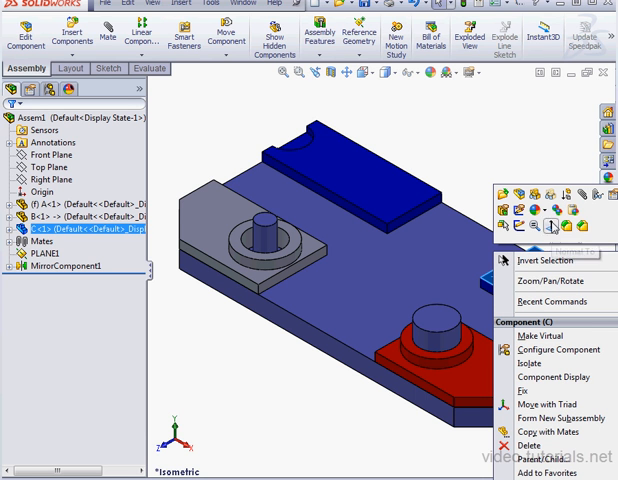
pyautogui.click(549, 215)
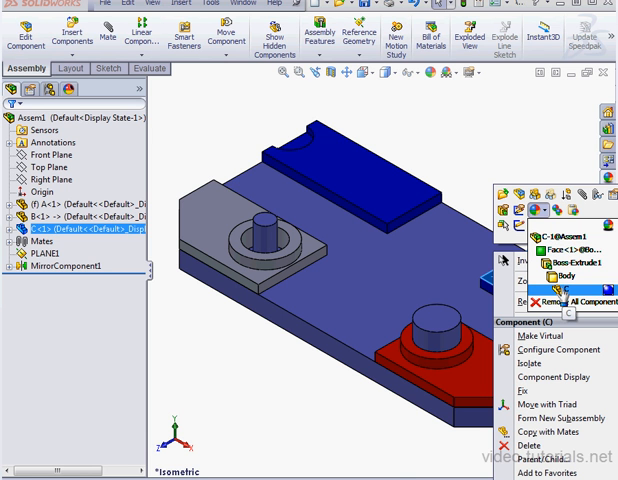
pyautogui.click(567, 290)
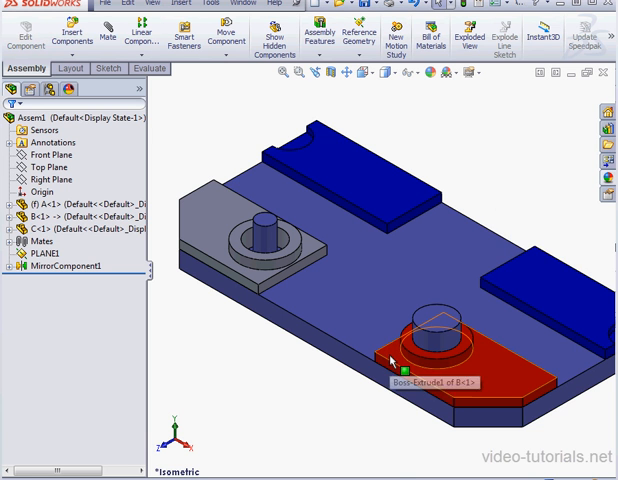
# Copy the red appearance of plate B from its context toolbar.
pyautogui.click(445, 385)
pyautogui.rightClick(445, 385)
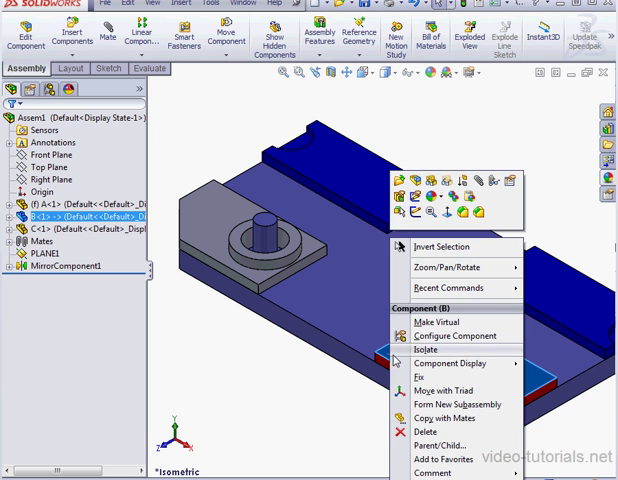
pyautogui.click(443, 198)
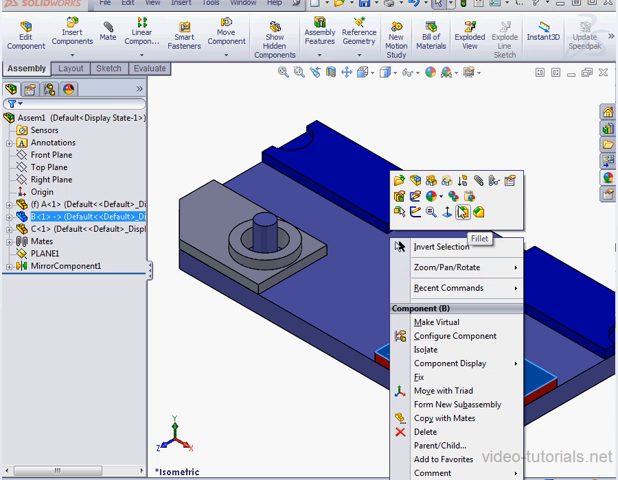
pyautogui.click(453, 197)
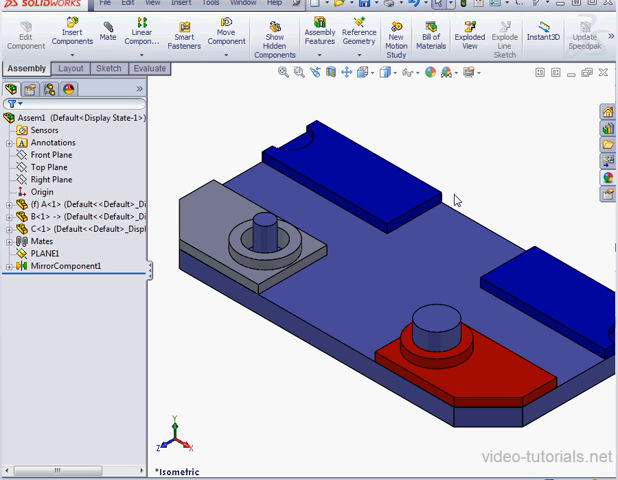
# Paste the red appearance onto the MirrorB plate at body level so it matches plate B.
pyautogui.rightClick(212, 215)
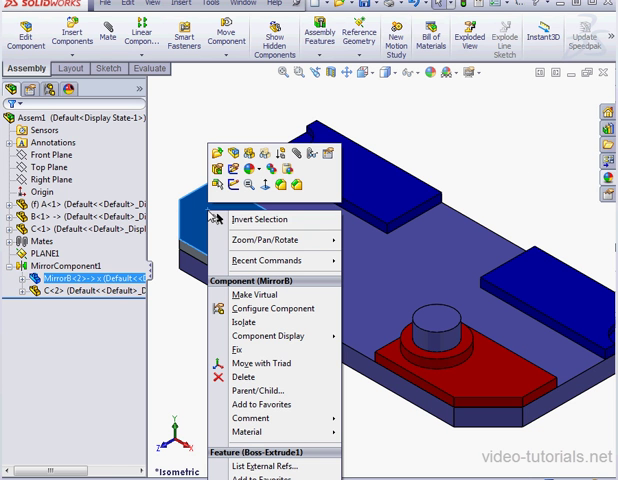
pyautogui.click(289, 172)
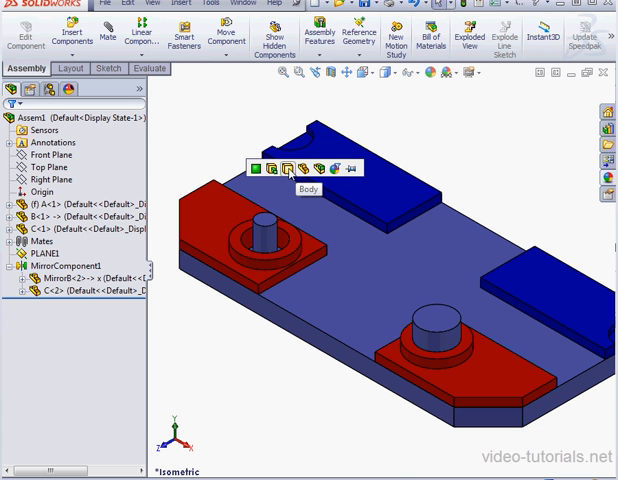
pyautogui.click(288, 169)
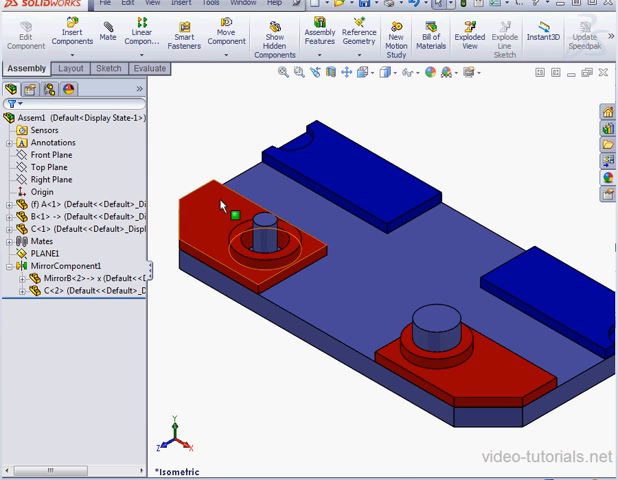
pyautogui.click(195, 178)
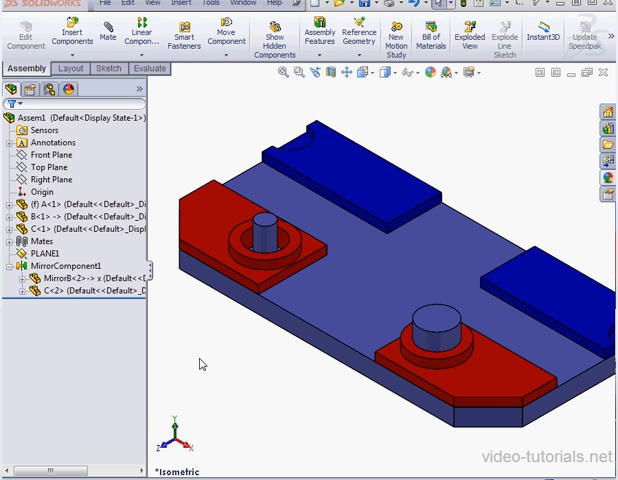
# Delete MirrorB's B_Mirrored Features1 folder so its features list individually.
pyautogui.click(22, 278)
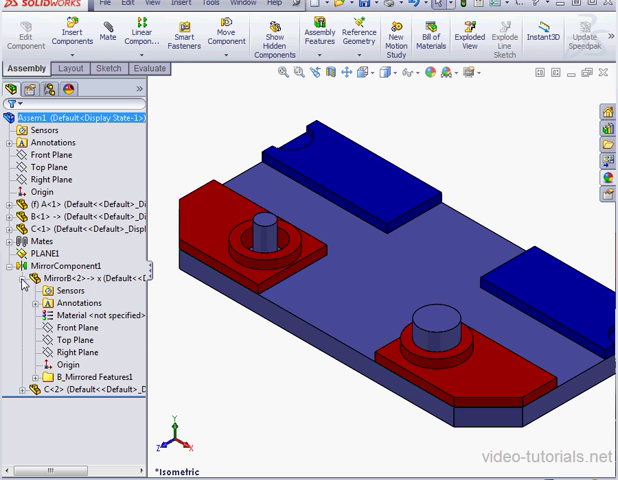
pyautogui.click(60, 377)
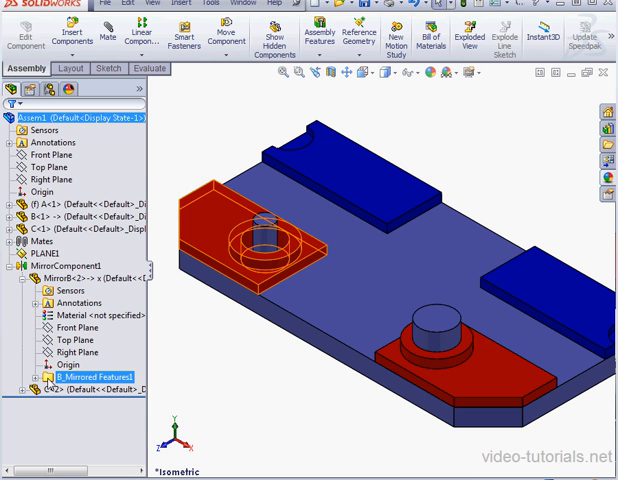
pyautogui.rightClick(48, 380)
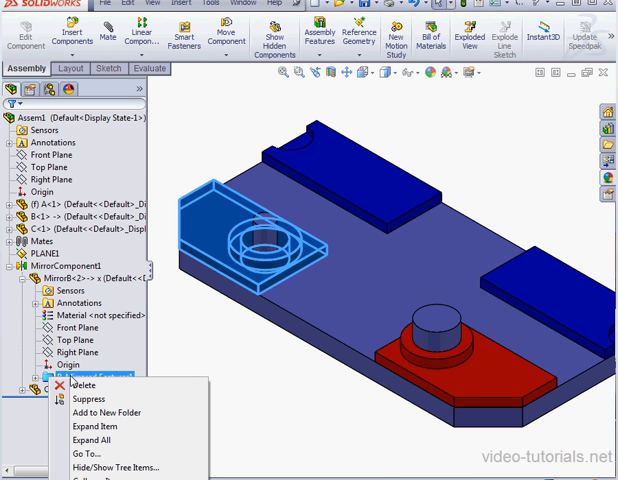
pyautogui.click(78, 385)
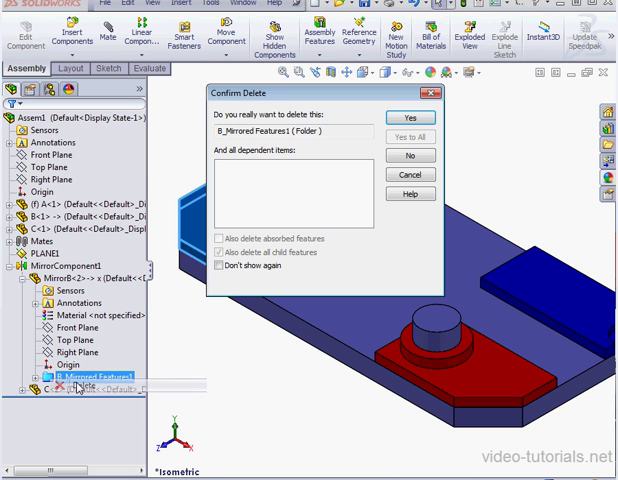
pyautogui.click(410, 119)
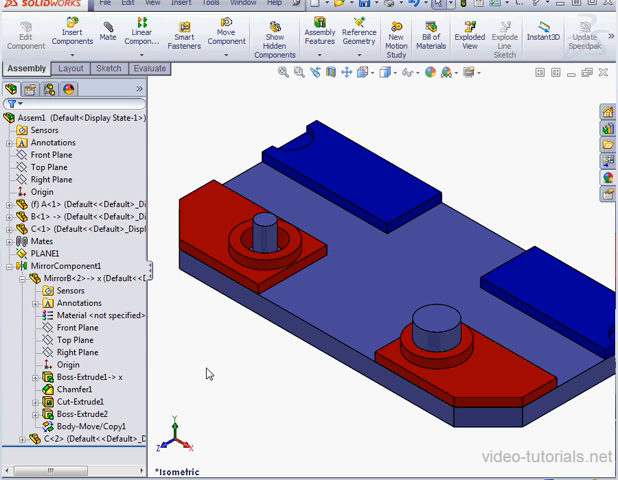
# Enter edit mode on Sketch2 under MirrorB's Cut-Extrude1 hole feature.
pyautogui.click(80, 401)
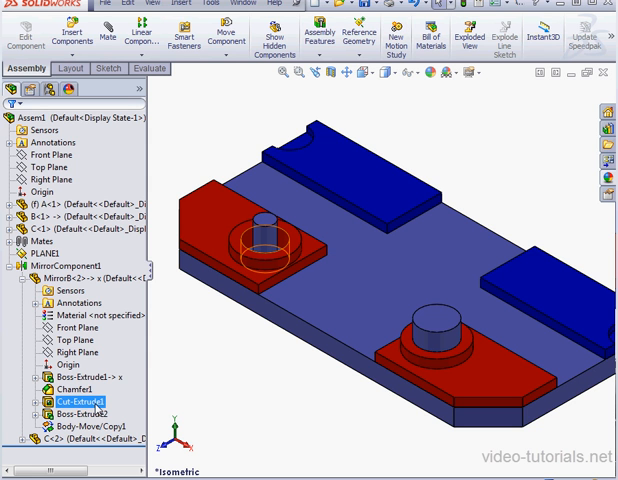
pyautogui.click(35, 401)
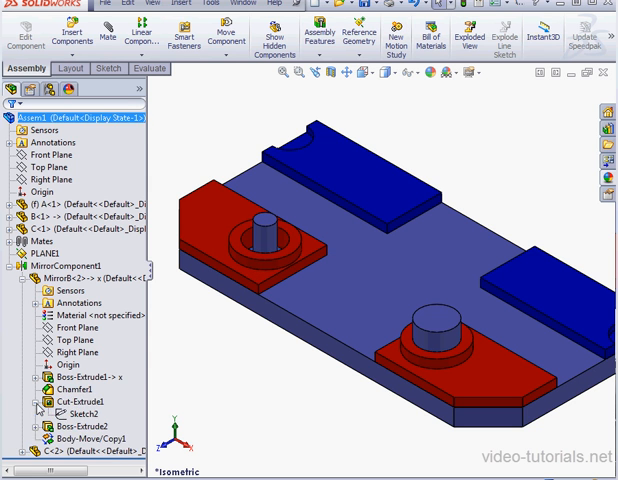
pyautogui.click(84, 413)
pyautogui.rightClick(84, 413)
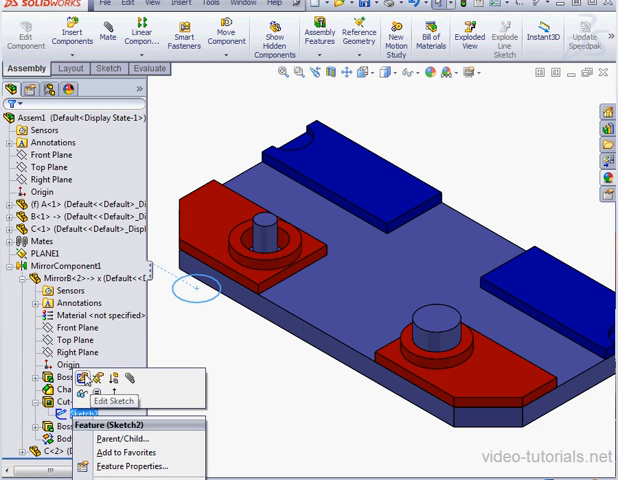
pyautogui.click(83, 376)
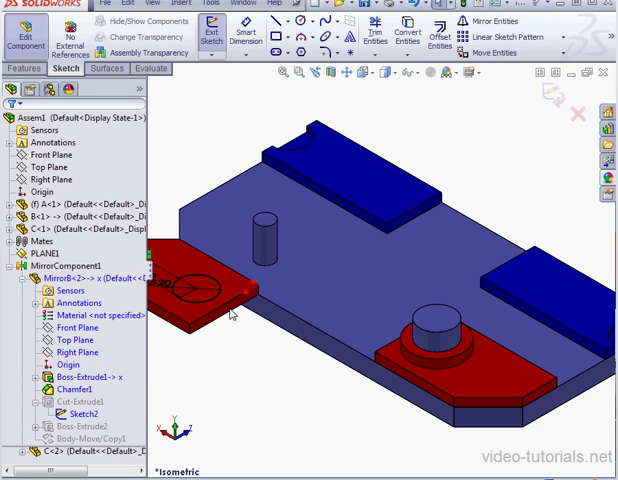
# Change the hole diameter from 20 mm to 10 mm, rebuild, and exit the sketch.
pyautogui.doubleClick(168, 290)
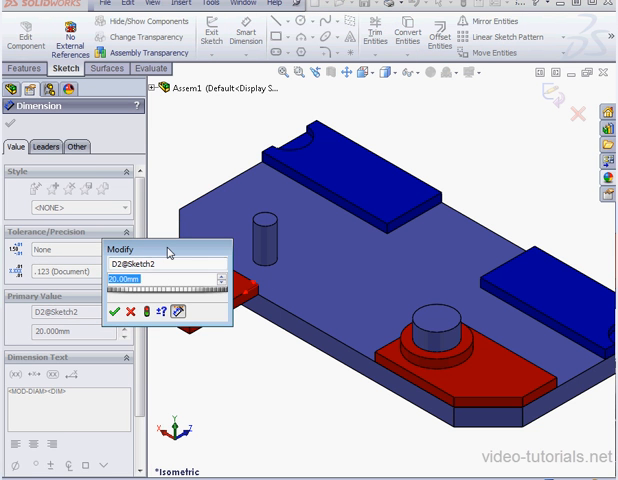
pyautogui.moveTo(163, 250); pyautogui.dragTo(280, 252)
pyautogui.click(340, 288)
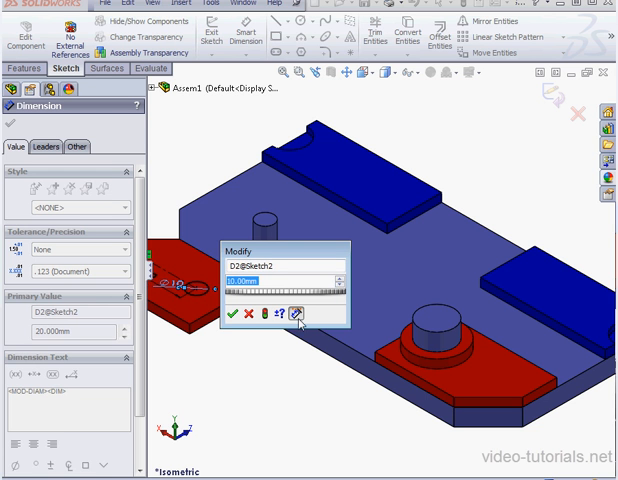
pyautogui.click(232, 314)
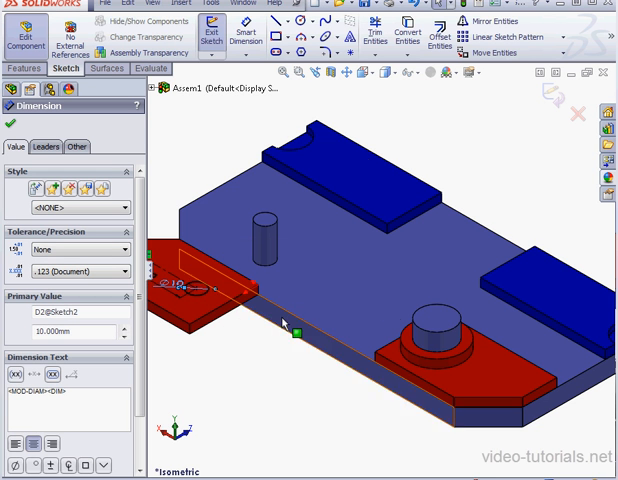
pyautogui.click(558, 101)
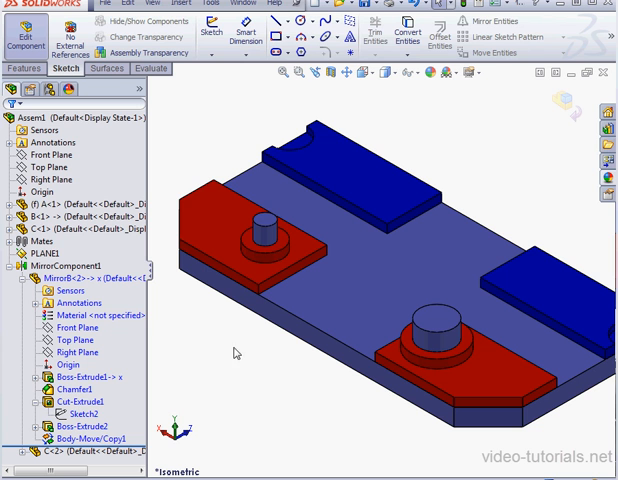
# Expand MirrorB's Boss-Extrude1 and enter edit mode on its base profile Sketch1.
pyautogui.click(88, 377)
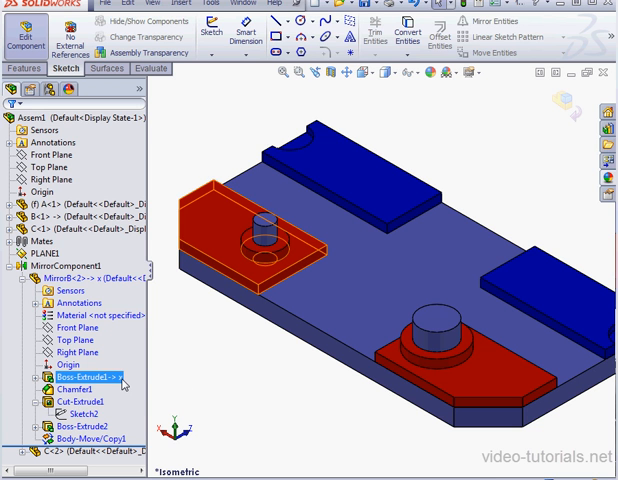
pyautogui.click(80, 401)
pyautogui.click(37, 401)
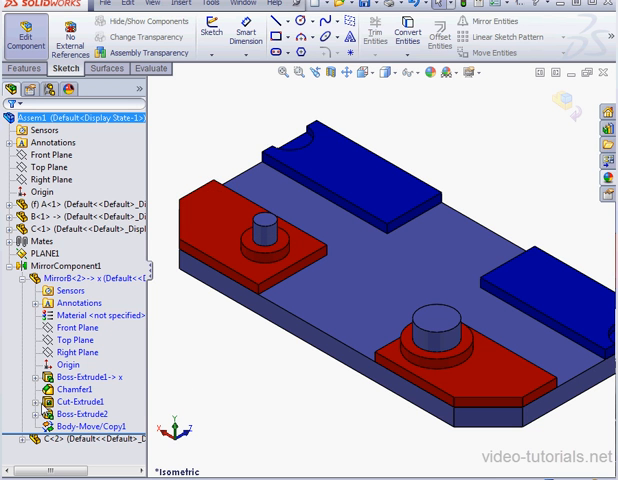
pyautogui.click(37, 377)
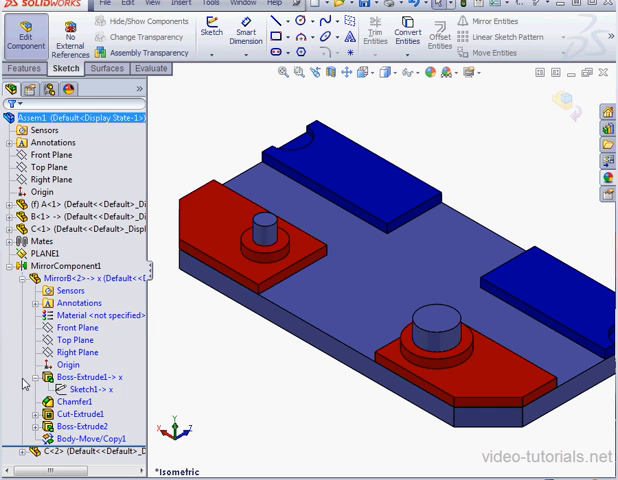
pyautogui.click(85, 389)
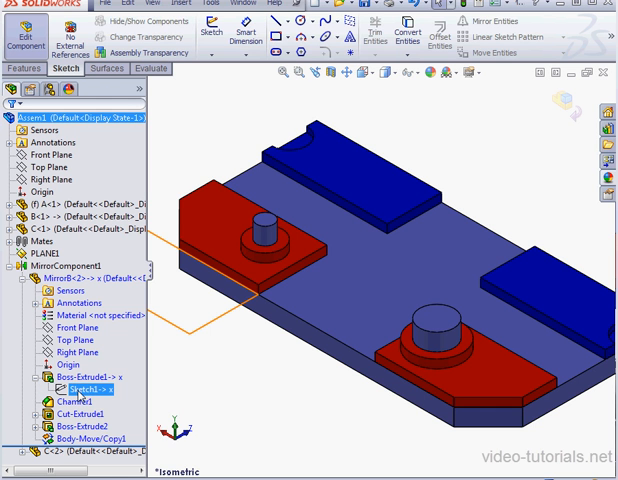
pyautogui.rightClick(80, 392)
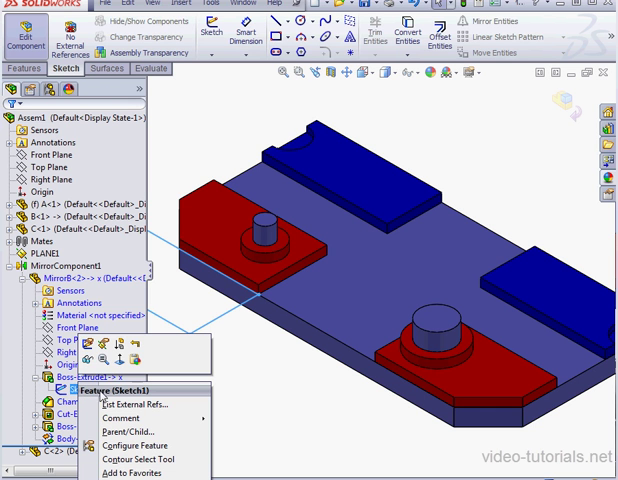
pyautogui.click(88, 345)
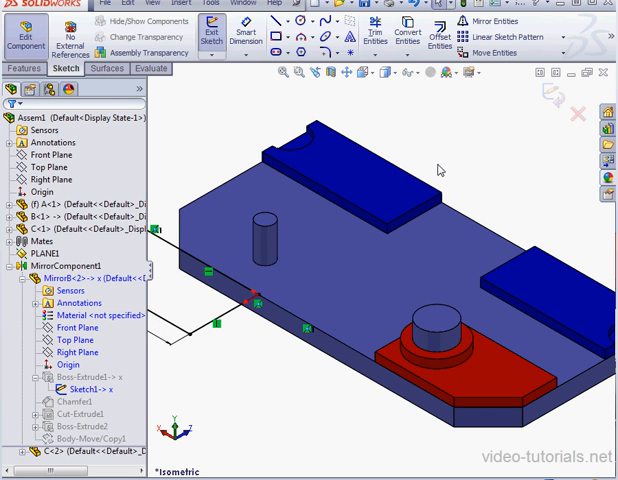
# List Sketch1's relations via Display/Delete Relations and select the broken external Coincident1 relation.
pyautogui.click(610, 37)
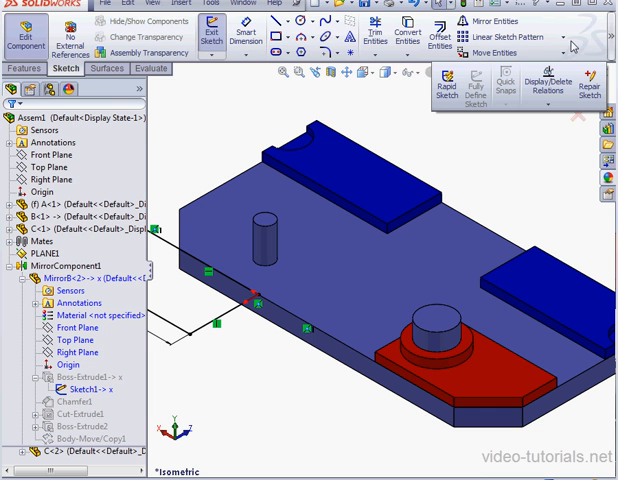
pyautogui.click(547, 84)
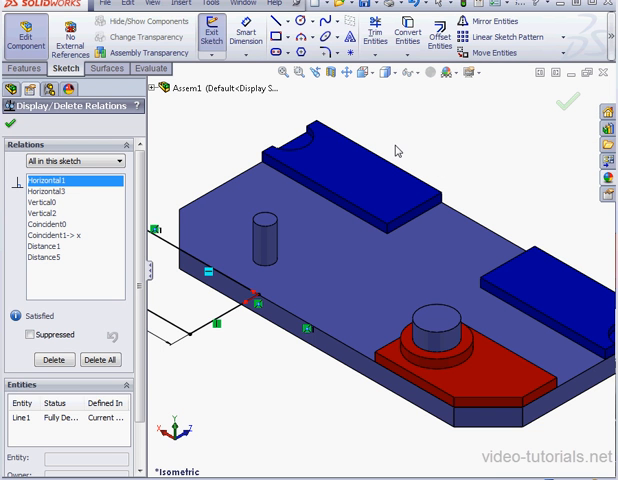
pyautogui.click(78, 236)
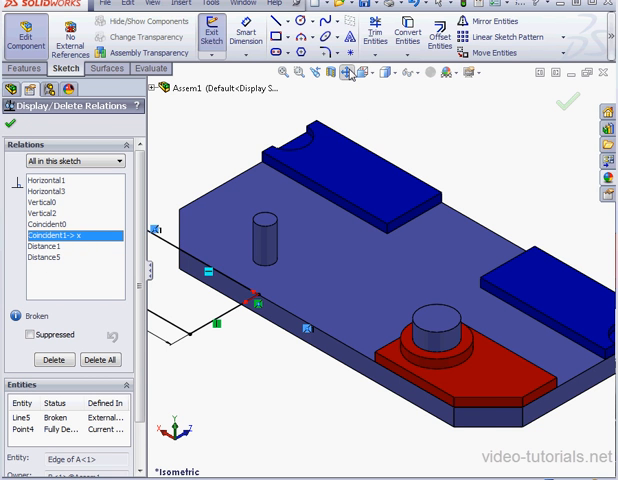
pyautogui.moveTo(283, 190); pyautogui.dragTo(290, 221)
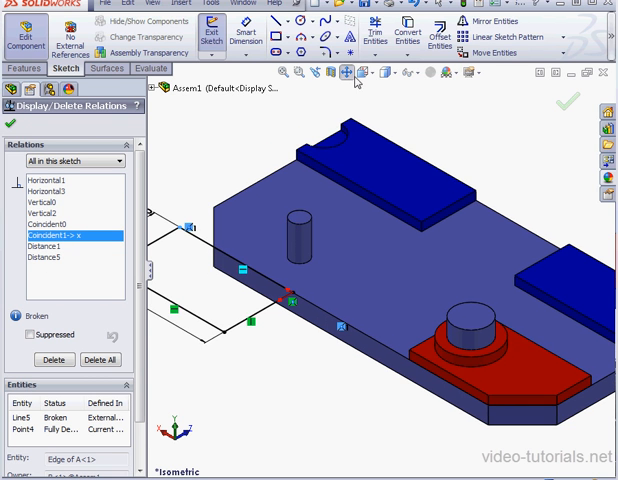
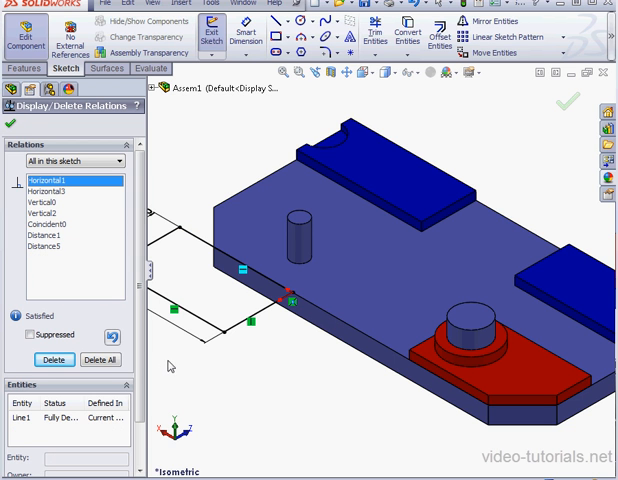
# Accept the Display/Delete Relations changes and exit the sketch so the mirrored red pad rebuilds.
pyautogui.click(11, 123)
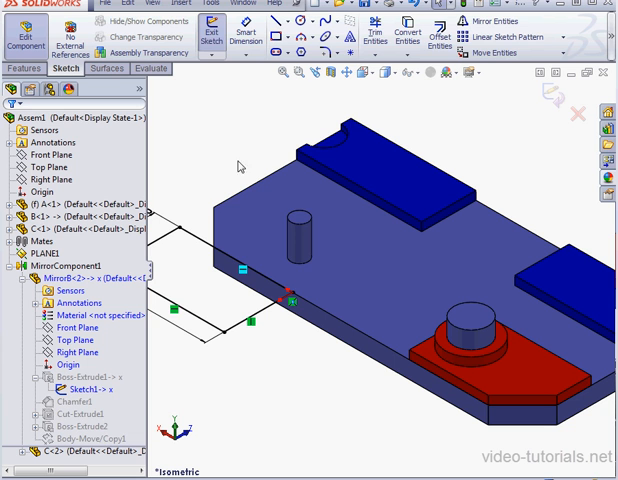
pyautogui.click(553, 92)
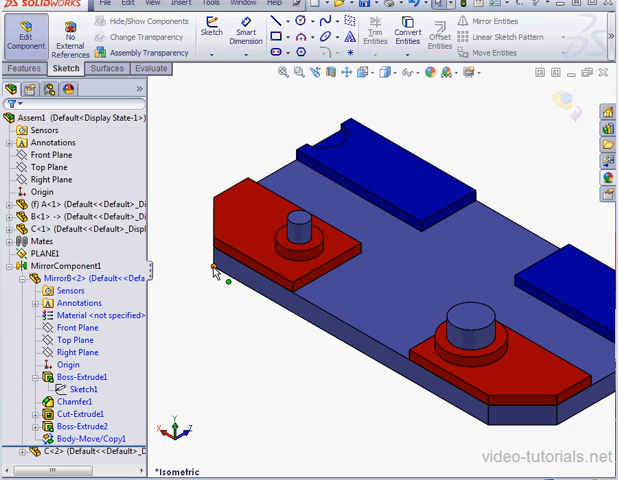
# Edit Sketch1 under Boss-Extrude1 of component B<1>.
pyautogui.click(12, 217)
pyautogui.click(22, 328)
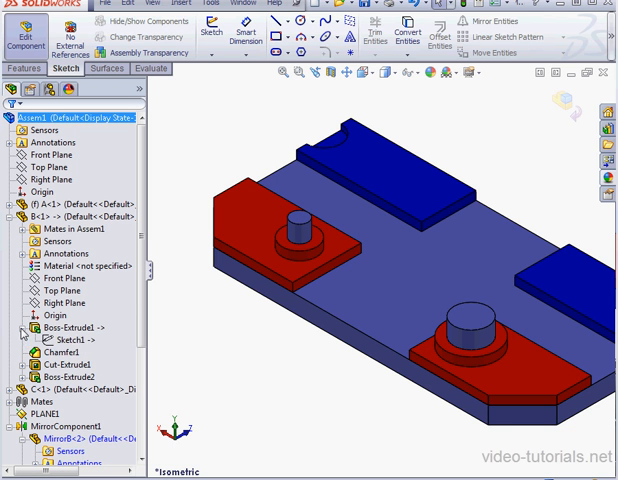
pyautogui.rightClick(70, 340)
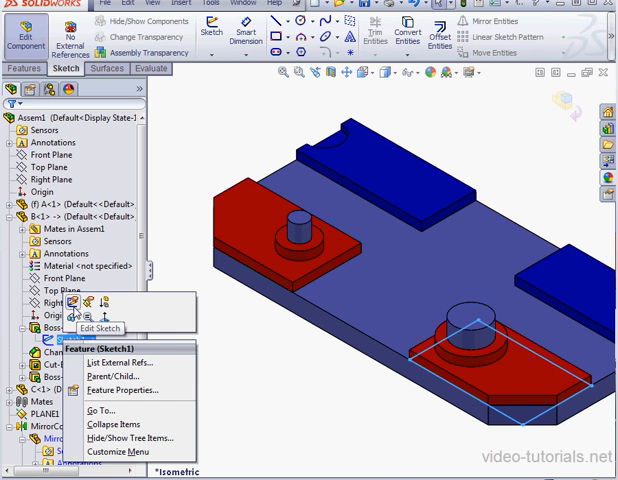
pyautogui.click(72, 320)
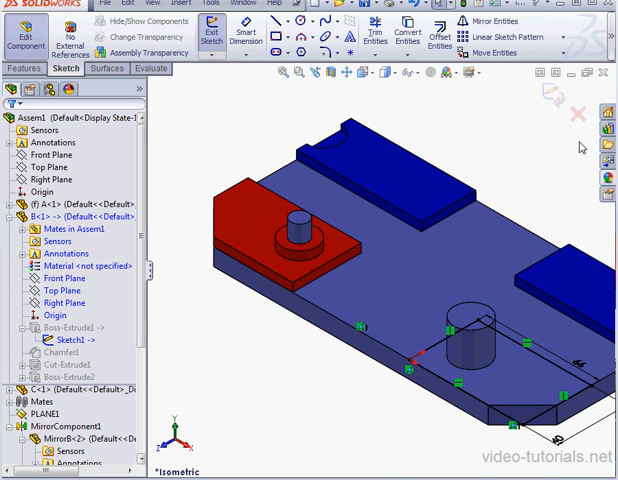
# Delete the external Coincident1 relation, rebuild component B and return to the assembly.
pyautogui.click(604, 40)
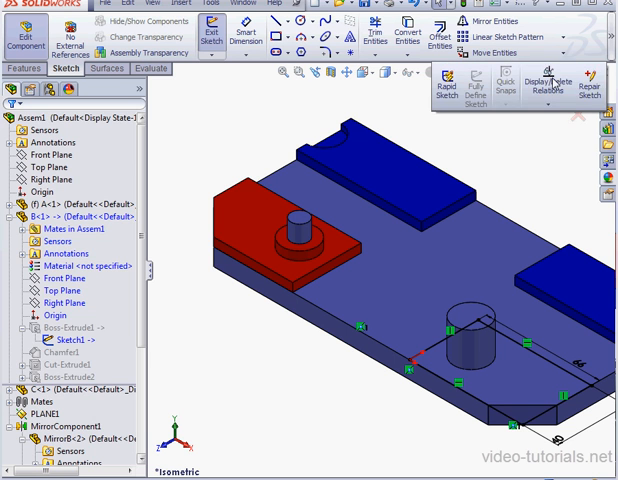
pyautogui.click(548, 83)
pyautogui.click(52, 235)
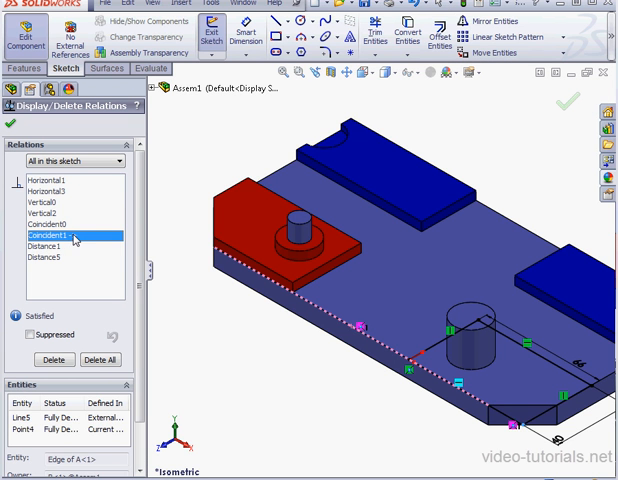
pyautogui.click(54, 359)
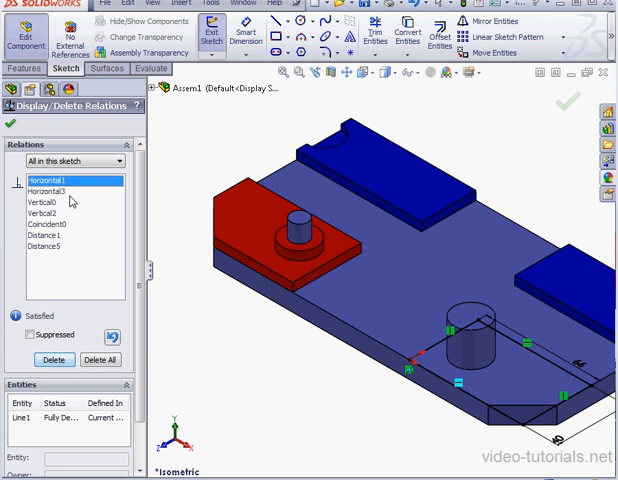
pyautogui.click(12, 125)
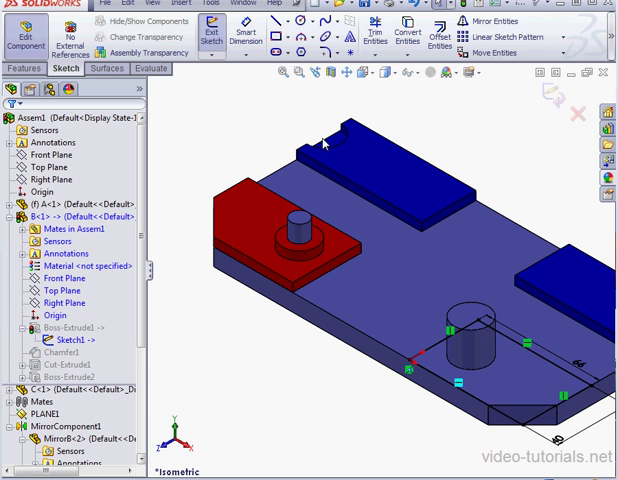
pyautogui.click(580, 102)
pyautogui.click(566, 100)
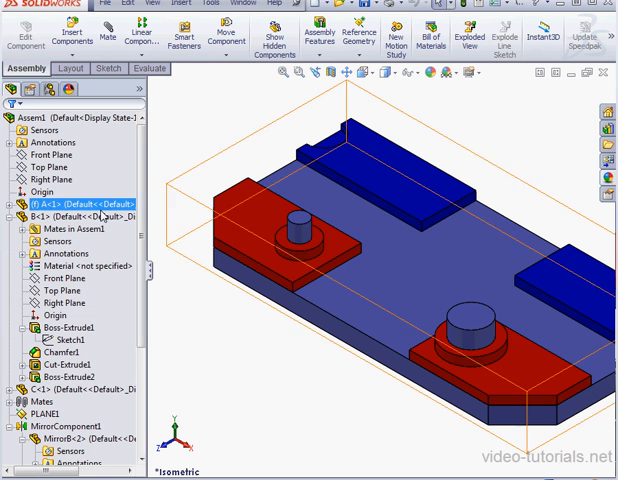
# Dissolve MirrorComponent1, recreating mates so MirrorB<2> and C<2> become independent components.
pyautogui.click(10, 217)
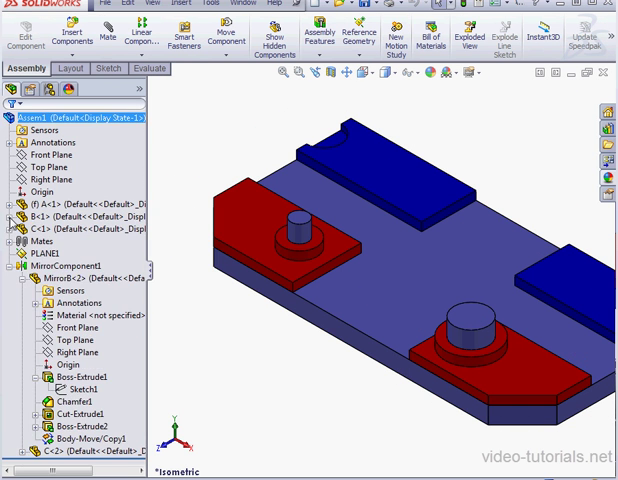
pyautogui.click(24, 279)
pyautogui.click(60, 266)
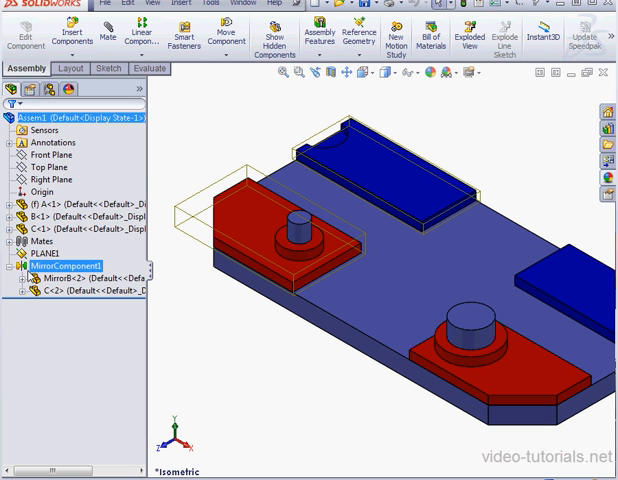
pyautogui.rightClick(34, 268)
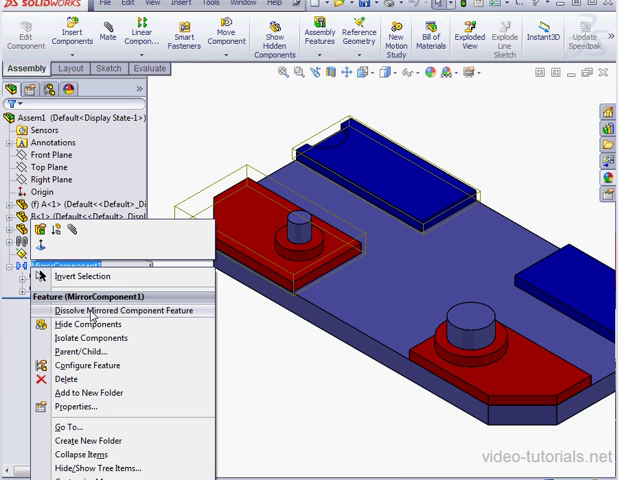
pyautogui.click(92, 312)
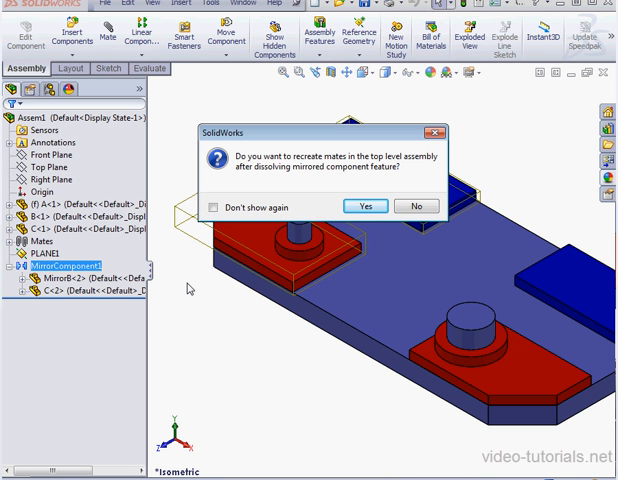
pyautogui.click(370, 209)
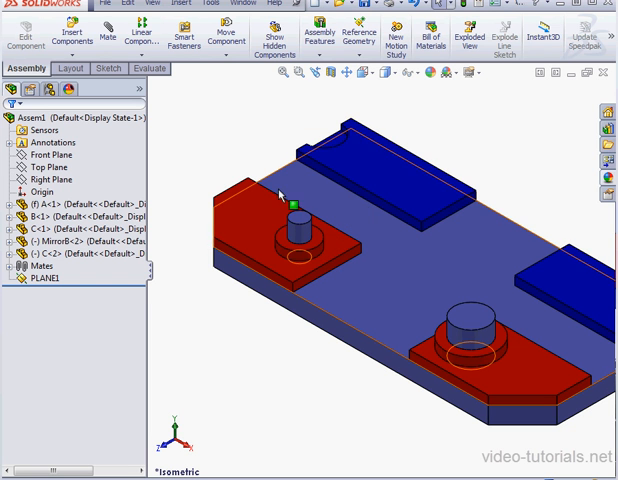